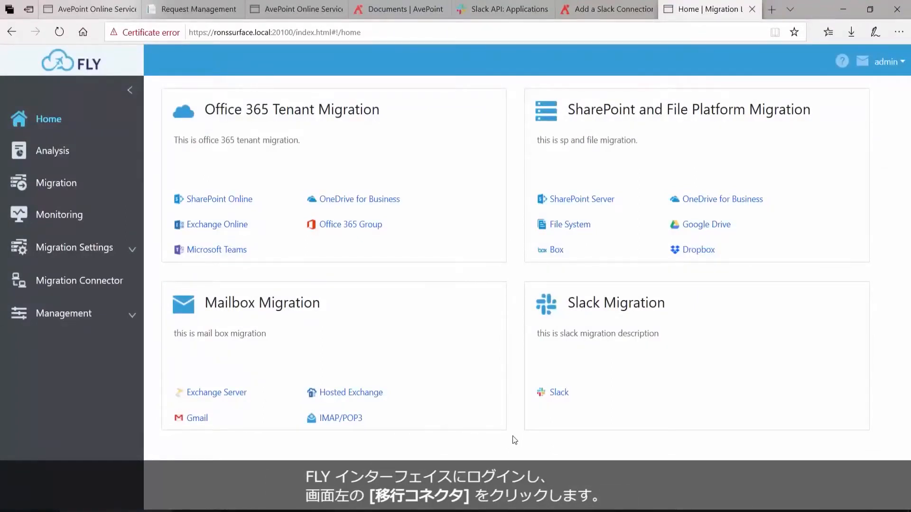
Review the Tenant and Slack connections in the Migration Connector and the fields required for a new Slack connection.
{"action": "left_click", "coordinate": [80, 287]}
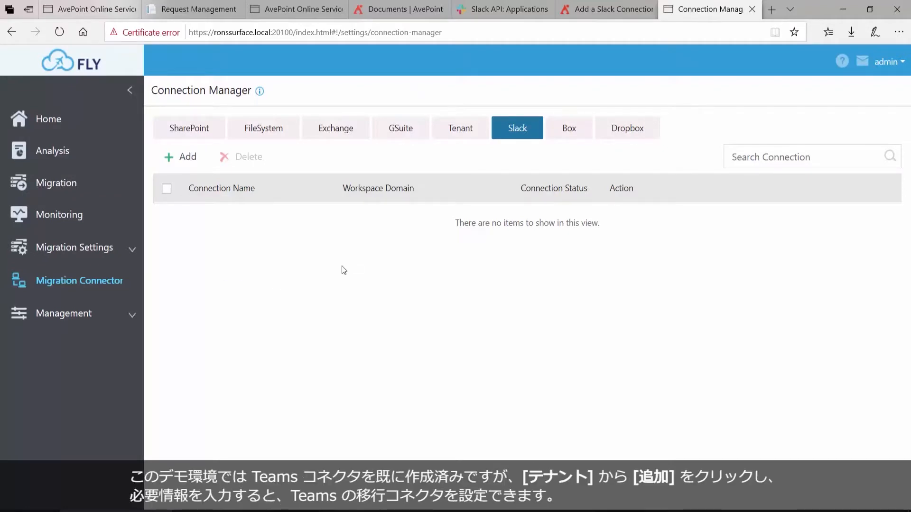
{"action": "left_click", "coordinate": [466, 136]}
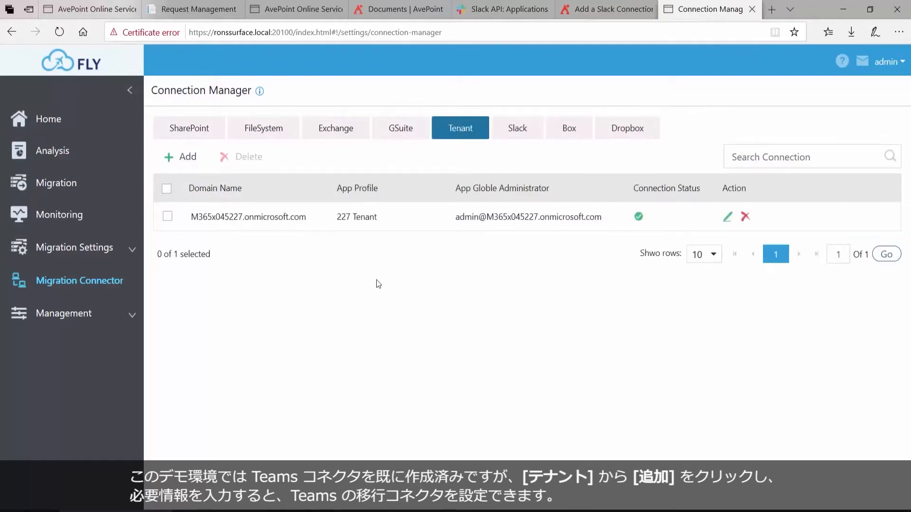
{"action": "left_click", "coordinate": [516, 130]}
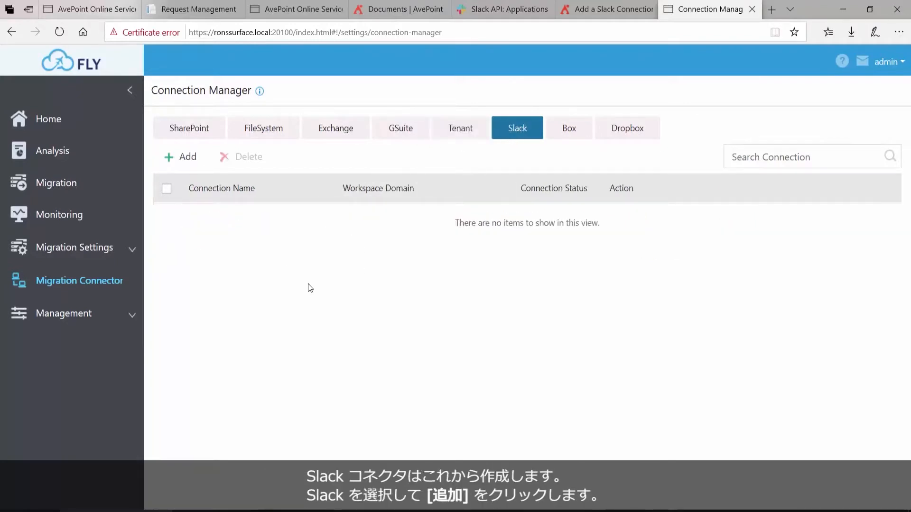
{"action": "left_click", "coordinate": [188, 160]}
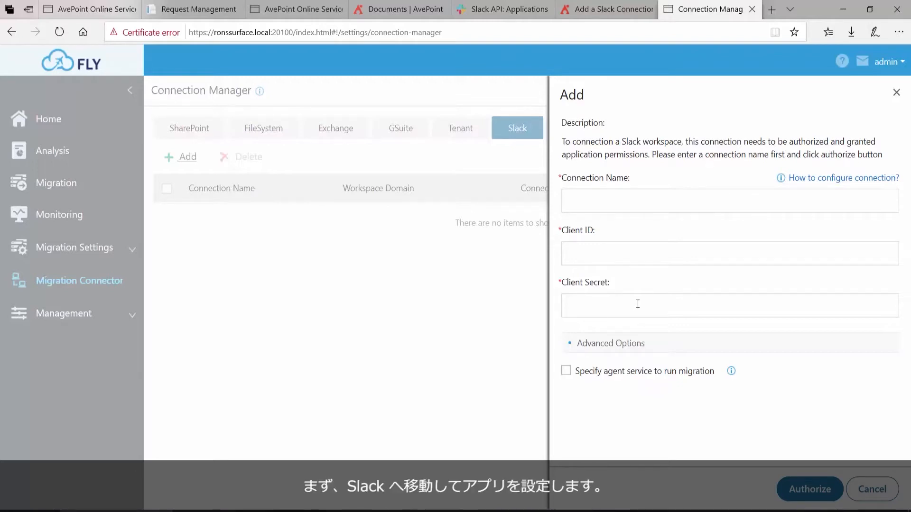
{"action": "left_click", "coordinate": [872, 489]}
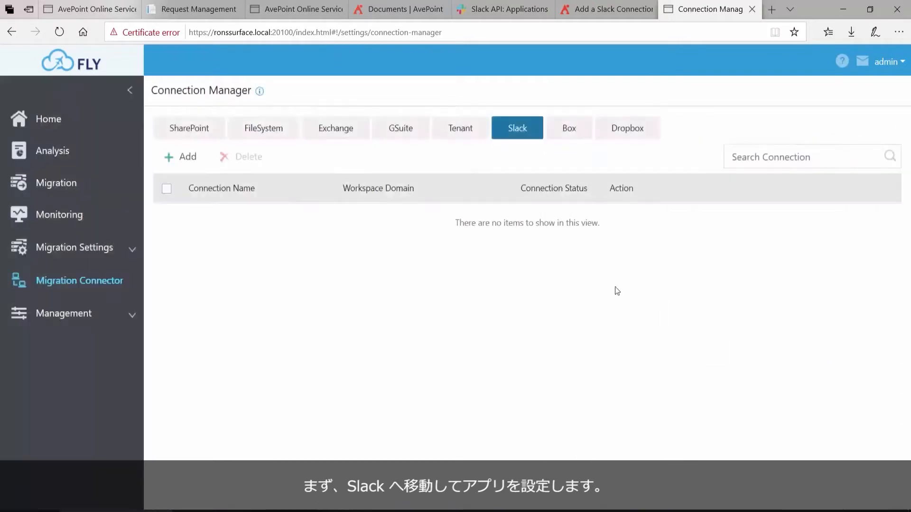
Create a Slack app named "Slack to Teams Migration" in the RonBiaChat workspace on the Slack API site.
{"action": "left_click", "coordinate": [511, 7]}
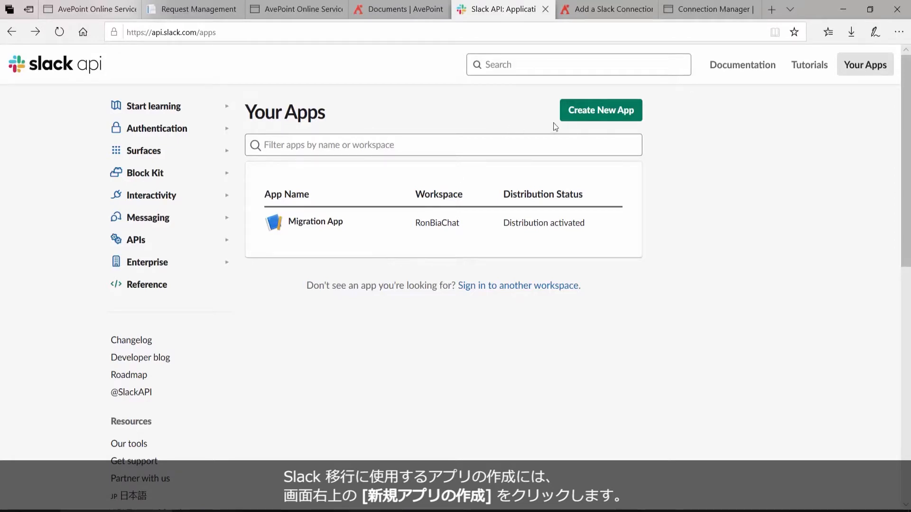
{"action": "left_click", "coordinate": [598, 112]}
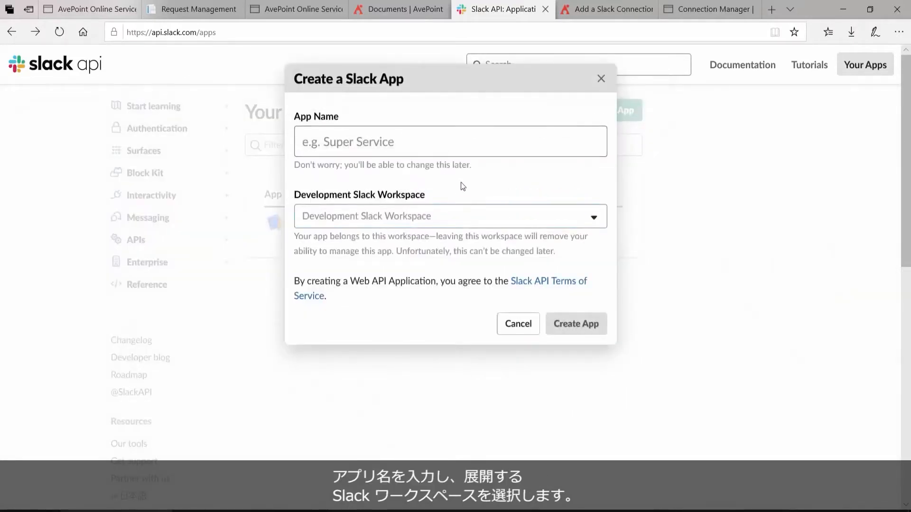
{"action": "left_click", "coordinate": [464, 142]}
{"action": "type", "text": "Slack to Teams Migration"}
{"action": "left_click", "coordinate": [489, 216]}
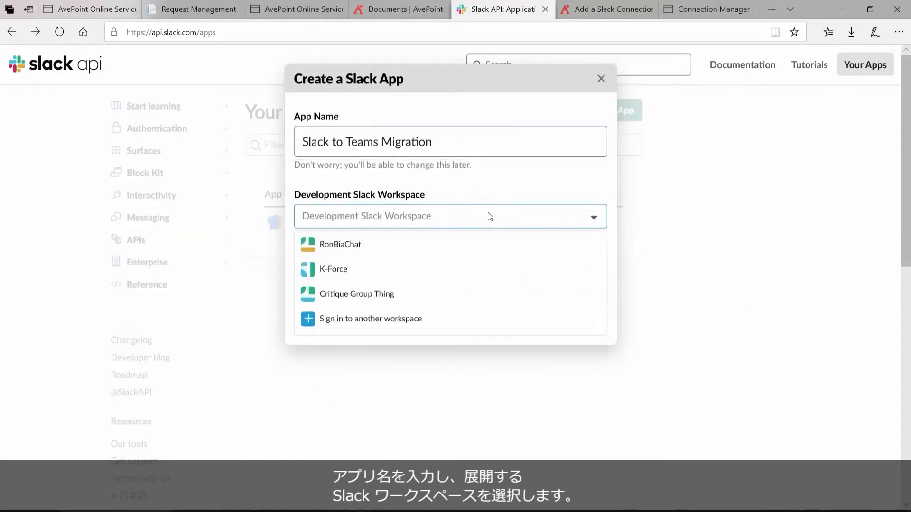
{"action": "left_click", "coordinate": [369, 245]}
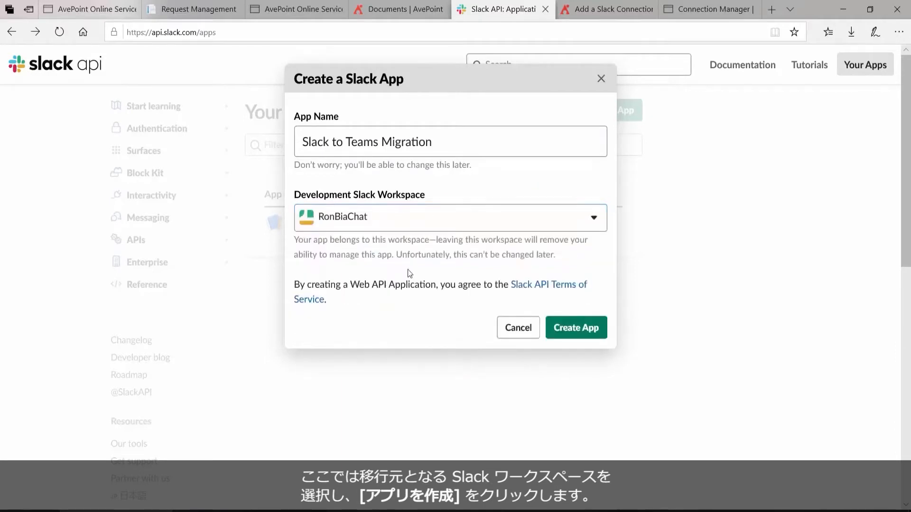
{"action": "left_click", "coordinate": [578, 328]}
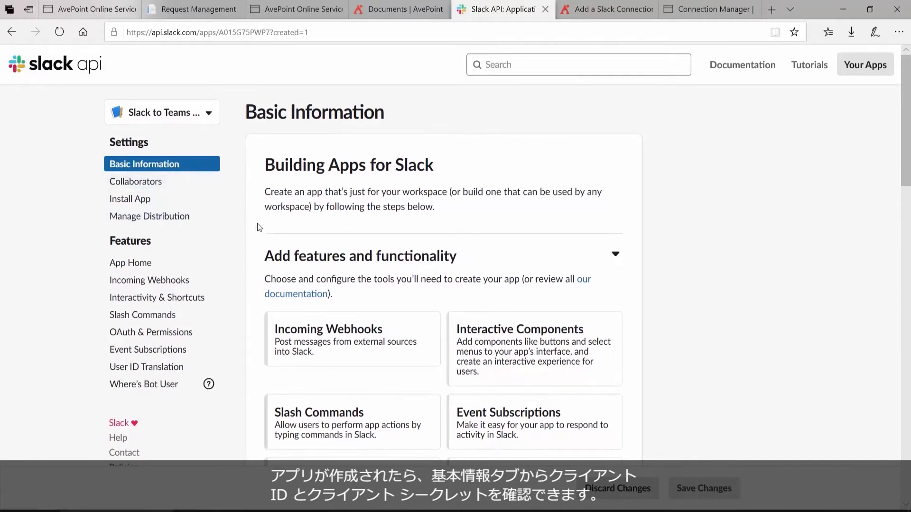
Examine the Client ID and Client Secret in the new app's basic information.
{"action": "scroll", "coordinate": [257, 223], "scroll_direction": "down", "scroll_amount": 9}
{"action": "scroll", "coordinate": [257, 223], "scroll_direction": "down", "scroll_amount": 3}
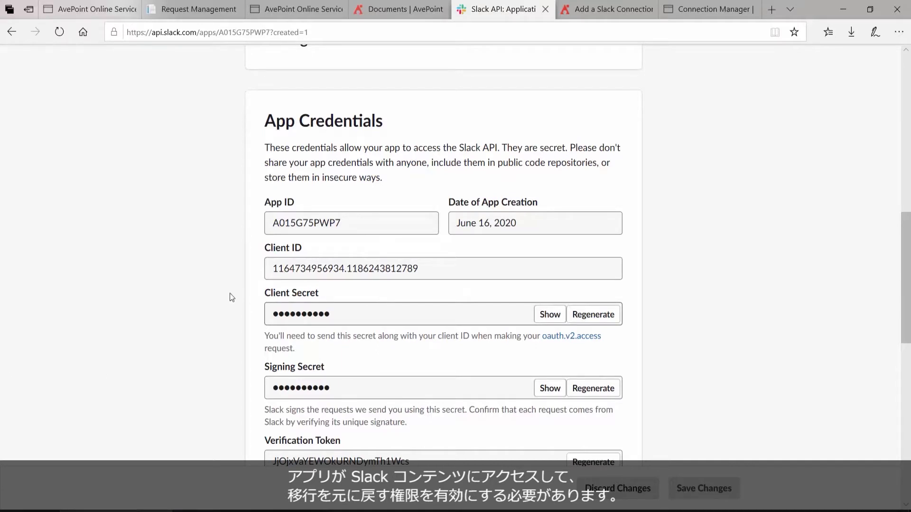
{"action": "scroll", "coordinate": [231, 298], "scroll_direction": "up", "scroll_amount": 5}
{"action": "scroll", "coordinate": [232, 297], "scroll_direction": "up", "scroll_amount": 6}
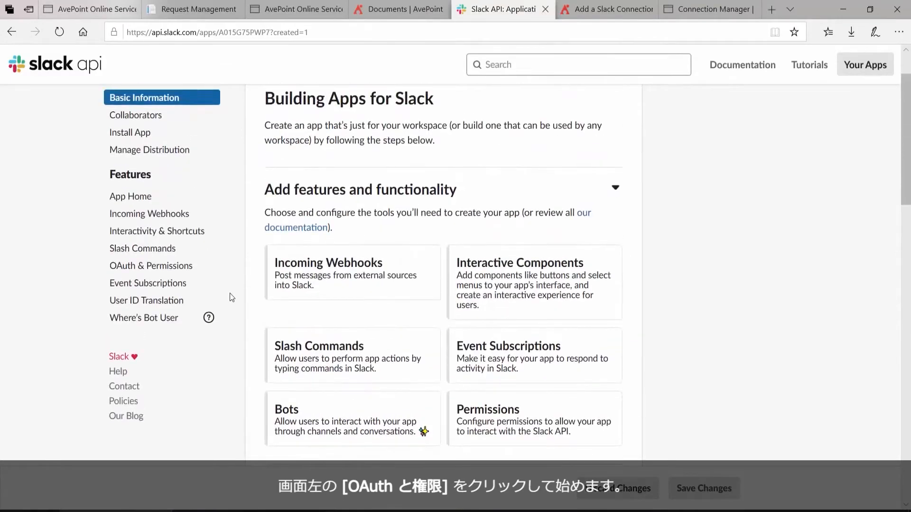
{"action": "left_click", "coordinate": [159, 267]}
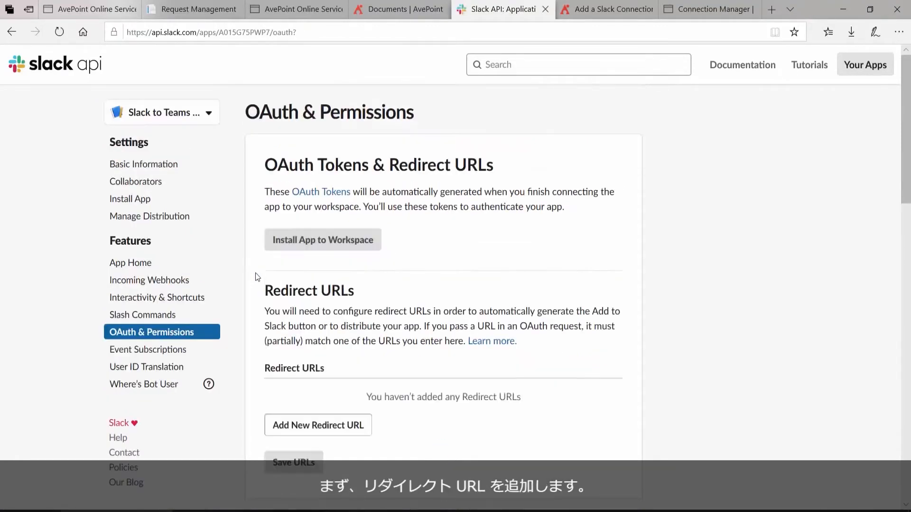
{"action": "scroll", "coordinate": [262, 329], "scroll_direction": "down", "scroll_amount": 2}
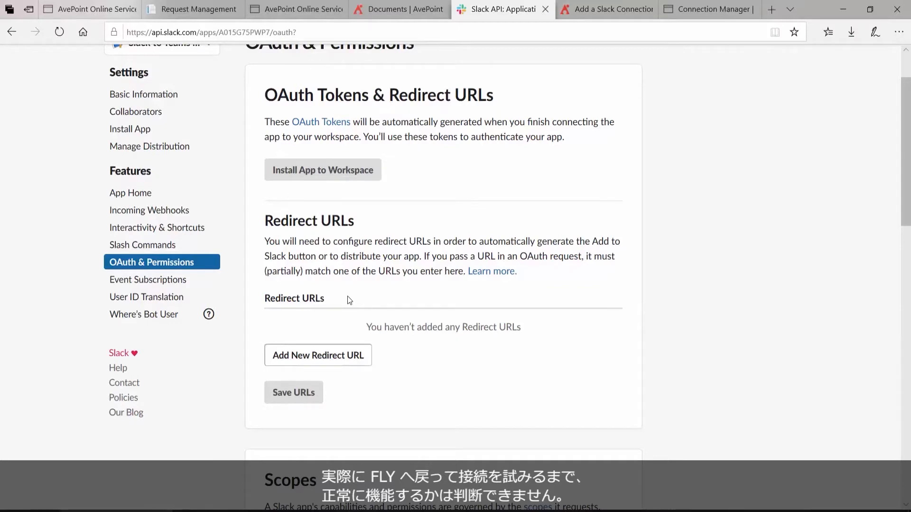
{"action": "left_click", "coordinate": [340, 361]}
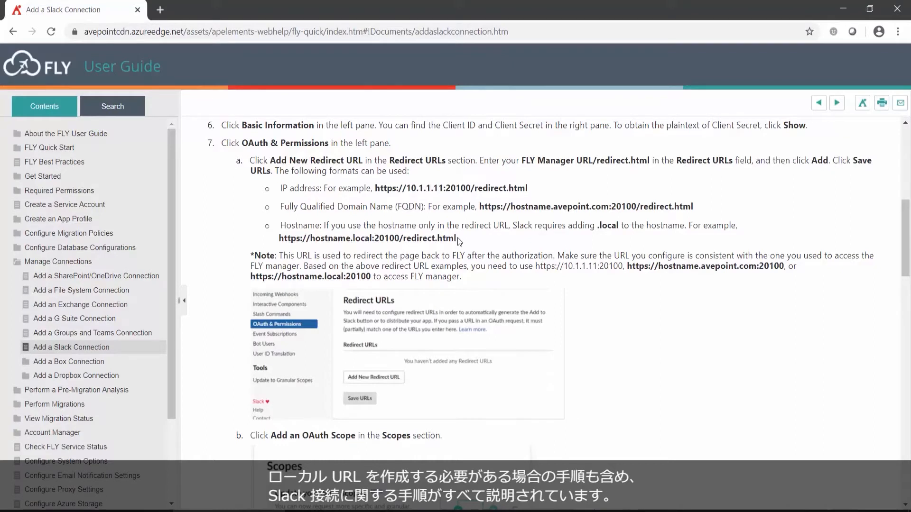
{"action": "left_click_drag", "start_coordinate": [457, 239], "coordinate": [310, 238]}
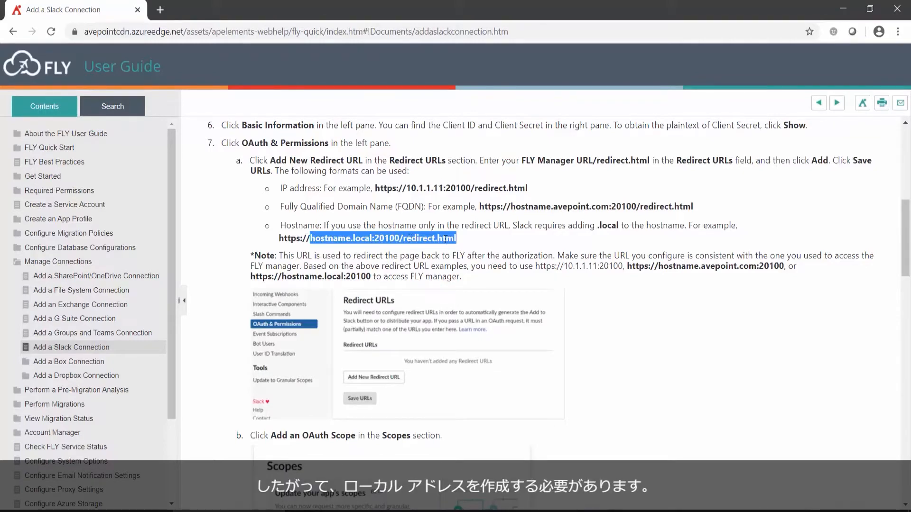
{"action": "left_click", "coordinate": [460, 240]}
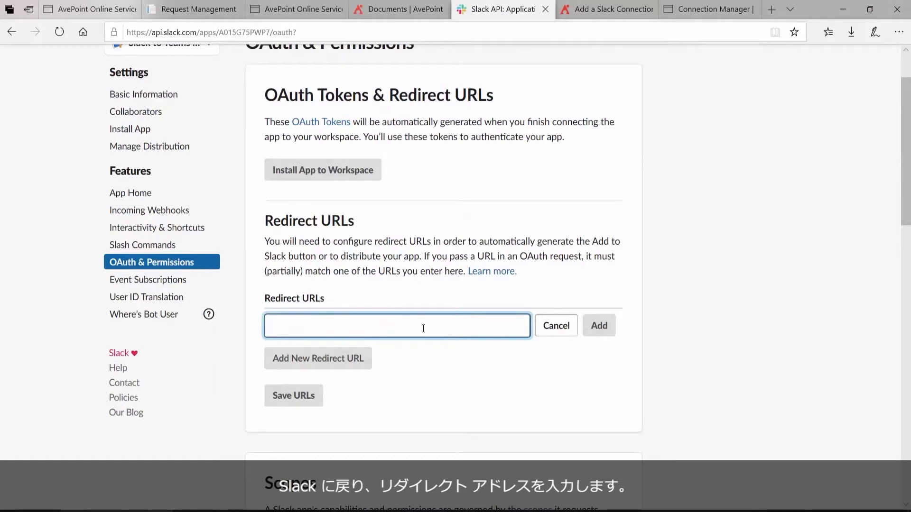
{"action": "type", "text": "https://ronssurface.local:20100/redirect"}
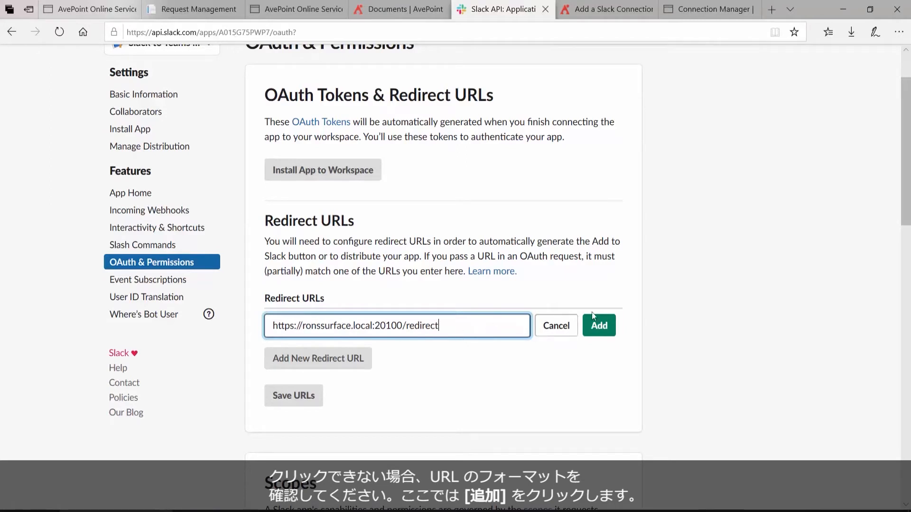
{"action": "left_click", "coordinate": [598, 326]}
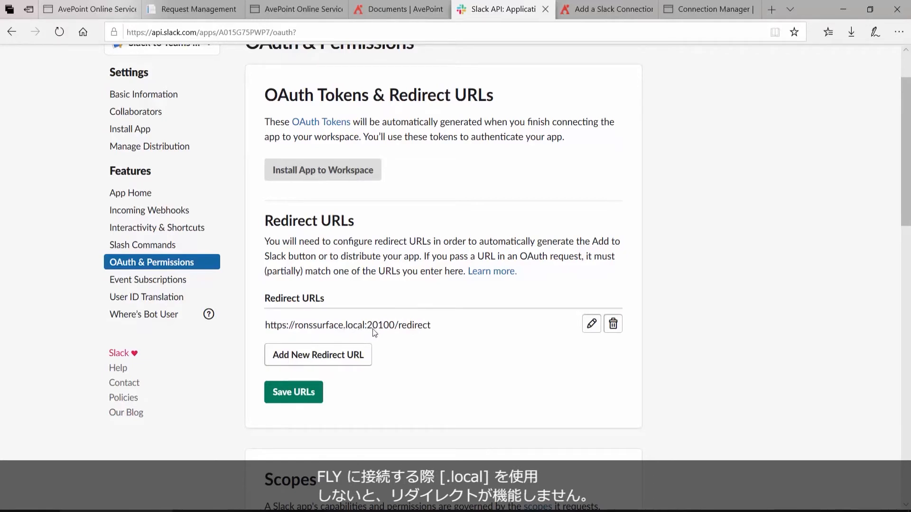
Compare the host and port in FLY's own address with the redirect URL entered for the Slack app.
{"action": "left_click", "coordinate": [712, 14]}
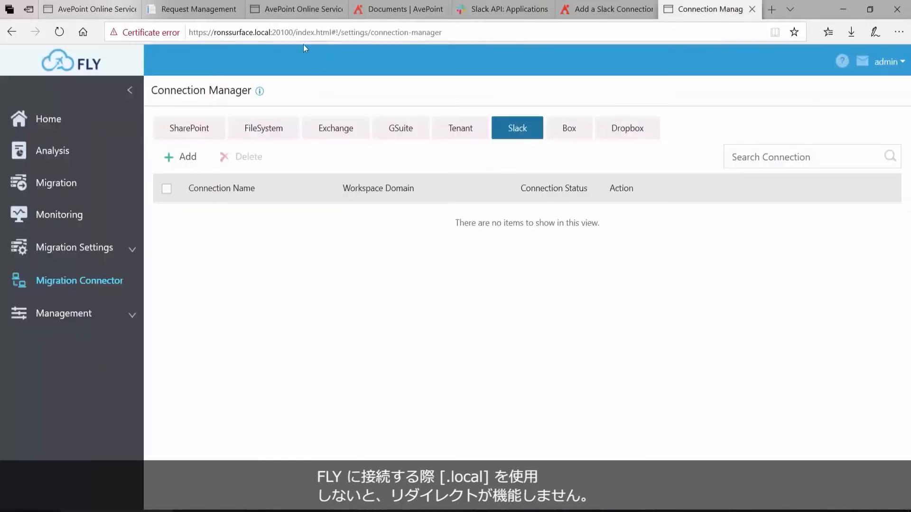
{"action": "left_click_drag", "start_coordinate": [296, 32], "coordinate": [214, 30]}
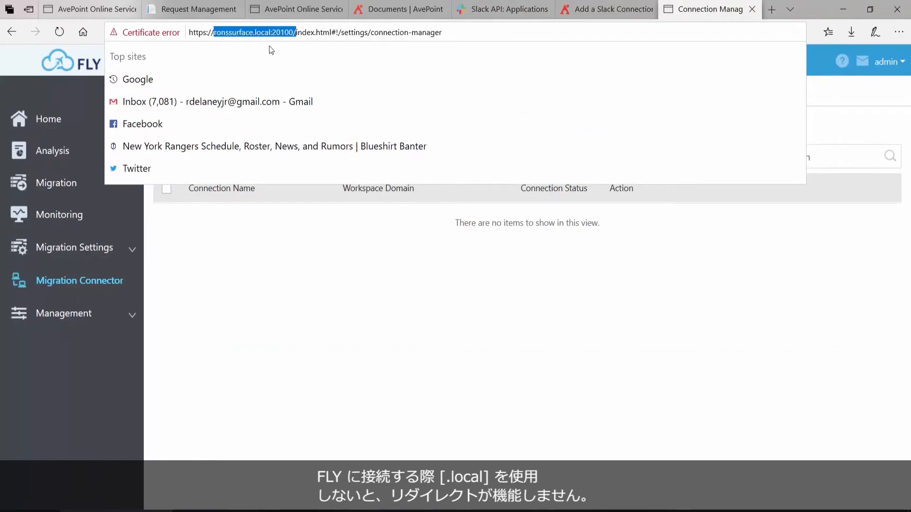
{"action": "left_click", "coordinate": [368, 243]}
{"action": "left_click", "coordinate": [513, 14]}
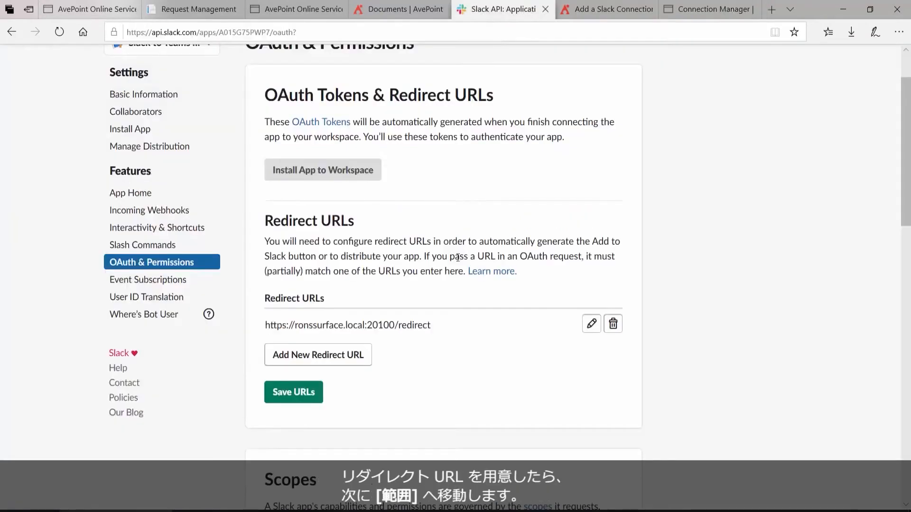
Review the OAuth scopes required for a Slack connection in the FLY User Guide and return to the app's Scopes section.
{"action": "scroll", "coordinate": [461, 260], "scroll_direction": "down", "scroll_amount": 6}
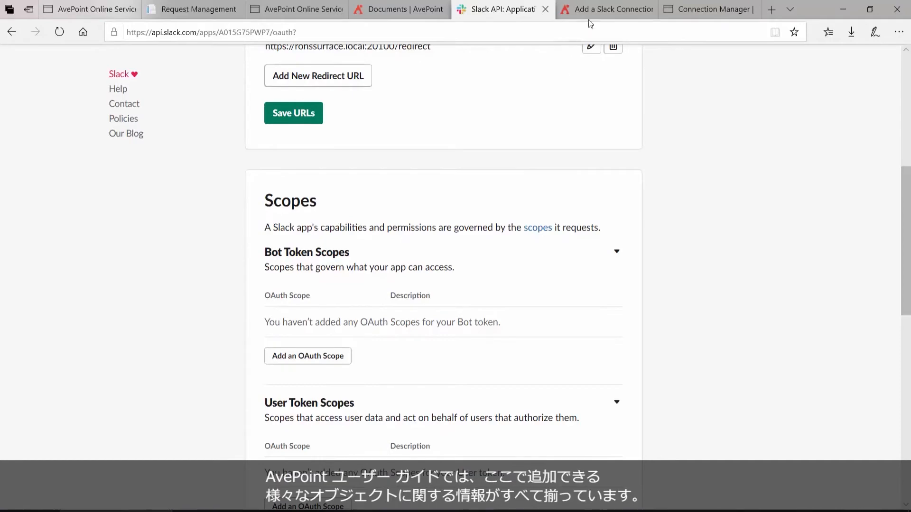
{"action": "left_click", "coordinate": [607, 9]}
{"action": "scroll", "coordinate": [432, 297], "scroll_direction": "down", "scroll_amount": 3}
{"action": "scroll", "coordinate": [432, 298], "scroll_direction": "down", "scroll_amount": 10}
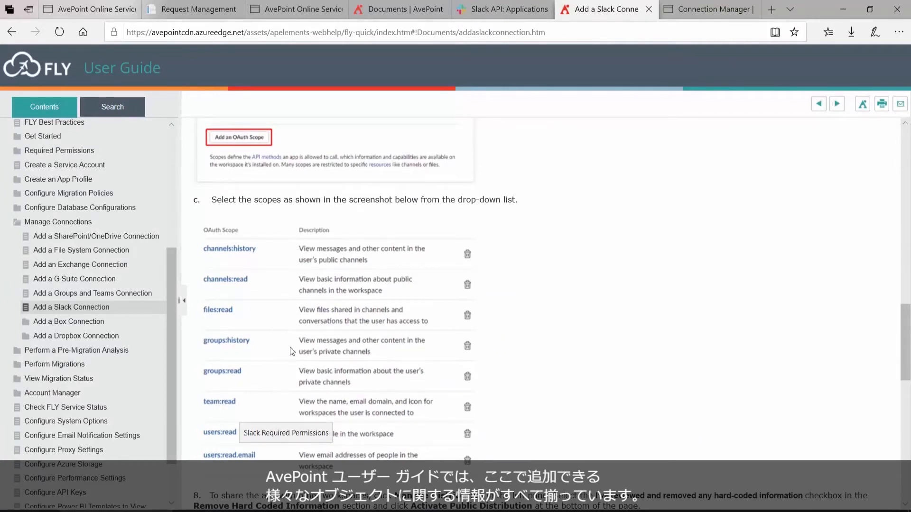
{"action": "left_click", "coordinate": [516, 14]}
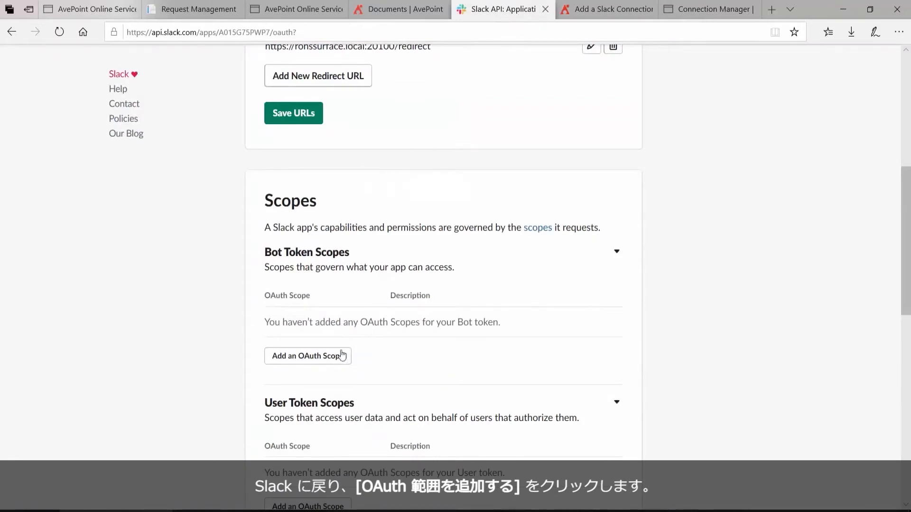
Add the bot token scopes channels:history, channels:manage, files:read, groups:history, groups:read and team:read.
{"action": "left_click", "coordinate": [316, 359]}
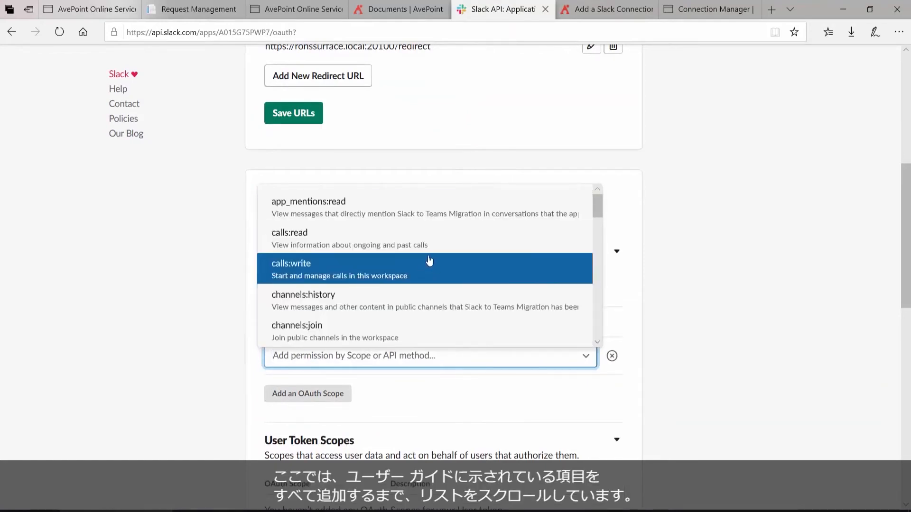
{"action": "left_click", "coordinate": [427, 309]}
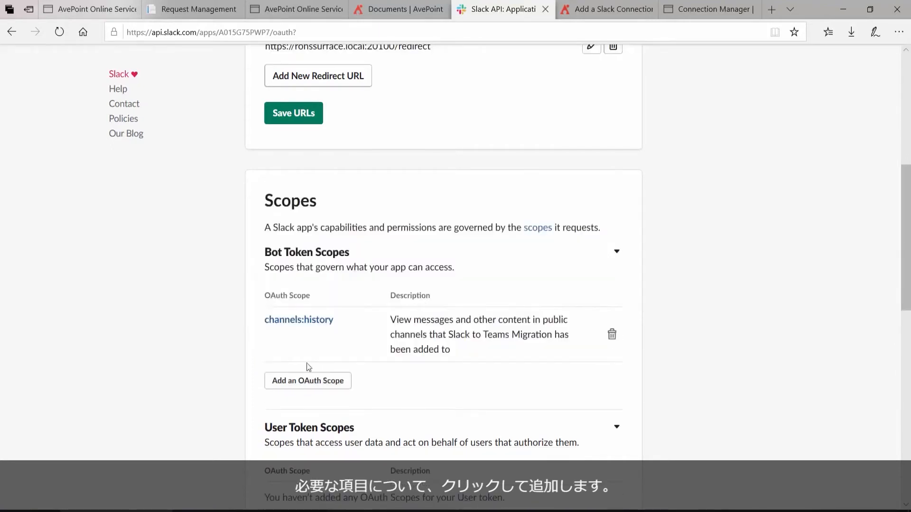
{"action": "left_click", "coordinate": [315, 381]}
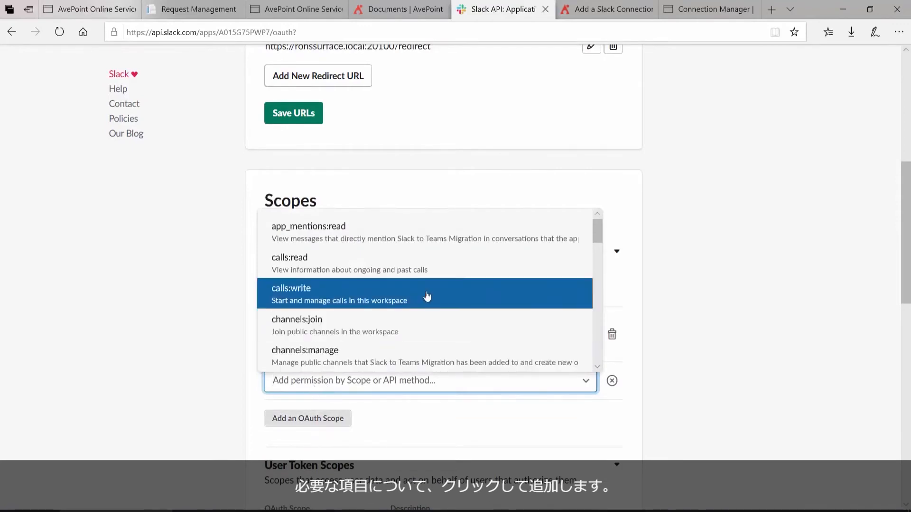
{"action": "left_click", "coordinate": [418, 363]}
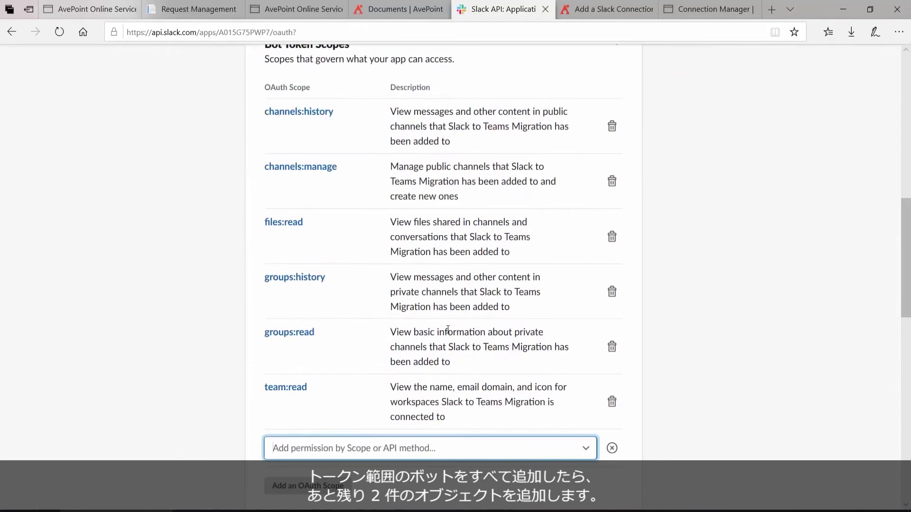
Add the user token scopes users:read and users:read.email to the Slack app.
{"action": "scroll", "coordinate": [447, 329], "scroll_direction": "up", "scroll_amount": 1}
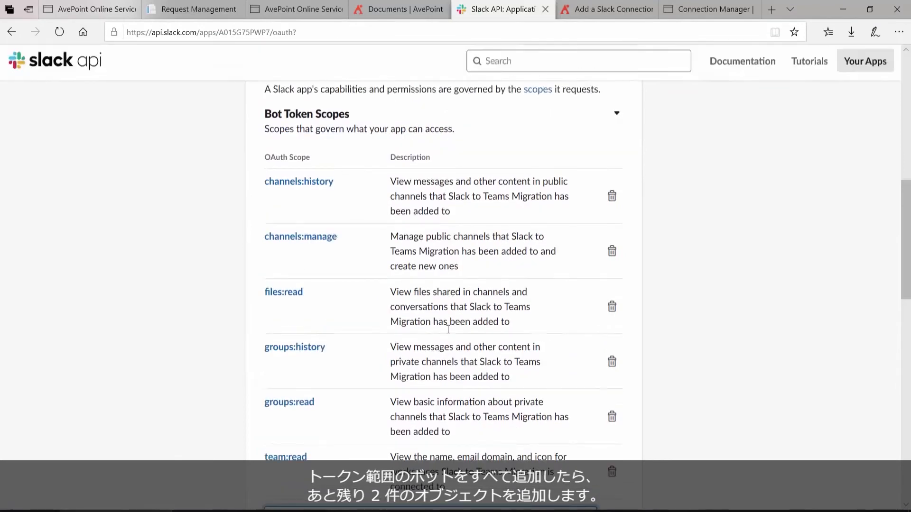
{"action": "scroll", "coordinate": [427, 330], "scroll_direction": "down", "scroll_amount": 5}
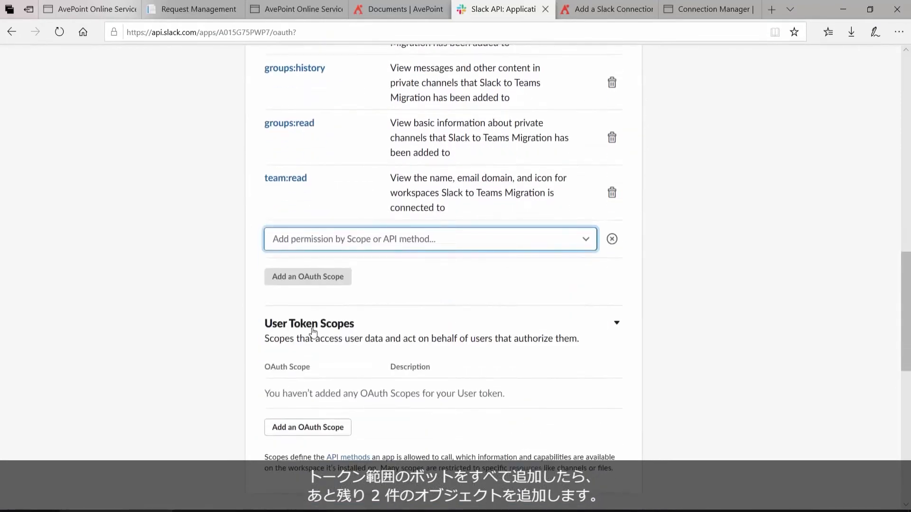
{"action": "scroll", "coordinate": [427, 323], "scroll_direction": "down", "scroll_amount": 2}
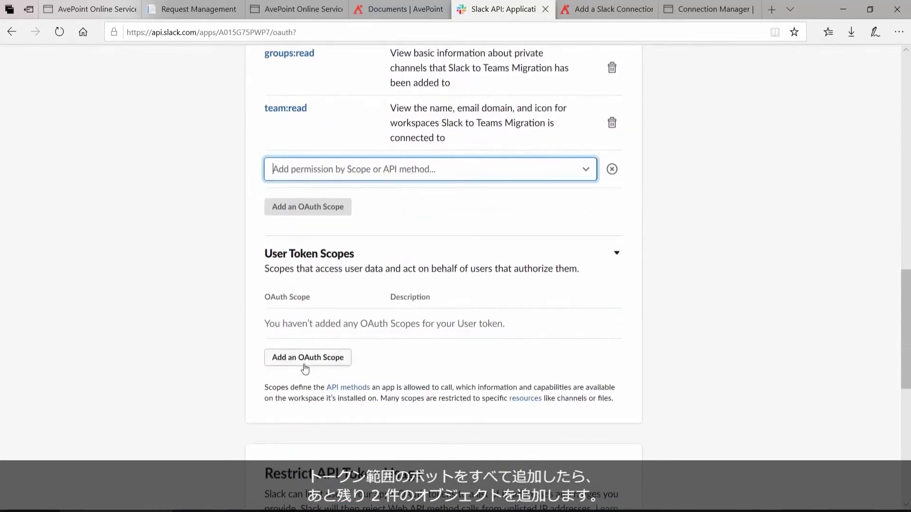
{"action": "left_click", "coordinate": [307, 364]}
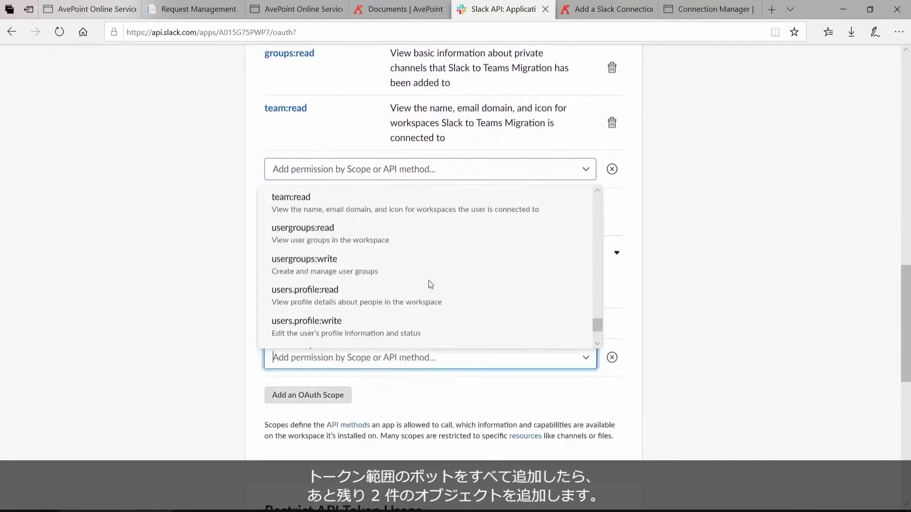
{"action": "scroll", "coordinate": [422, 284], "scroll_direction": "down", "scroll_amount": 3}
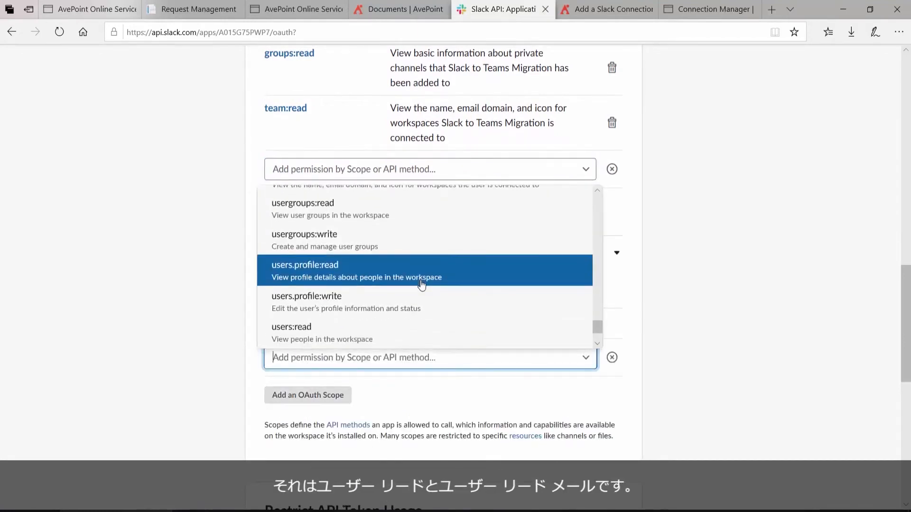
{"action": "scroll", "coordinate": [421, 284], "scroll_direction": "down", "scroll_amount": 1}
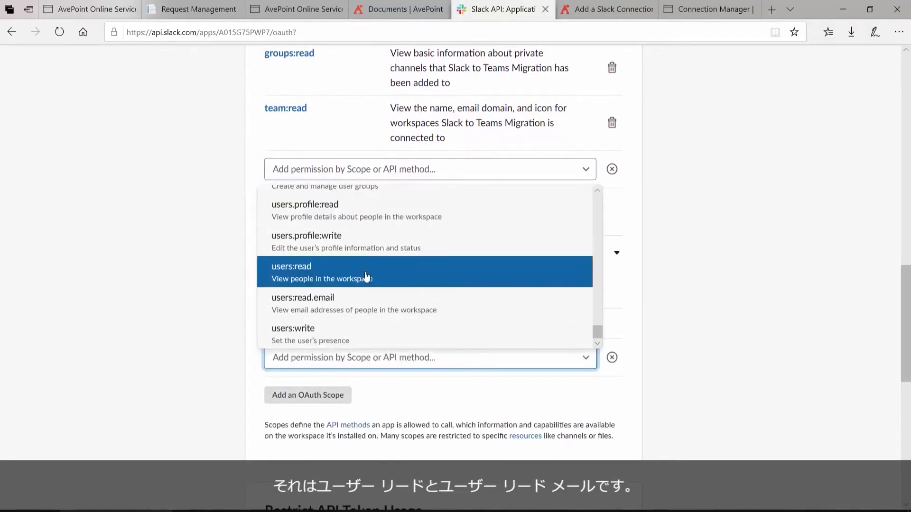
{"action": "left_click", "coordinate": [385, 284]}
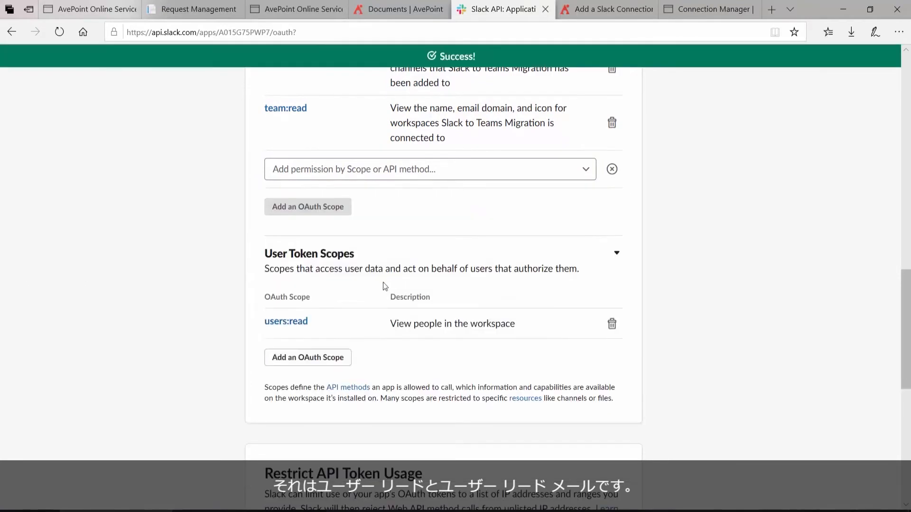
{"action": "left_click", "coordinate": [321, 365]}
{"action": "scroll", "coordinate": [413, 275], "scroll_direction": "down", "scroll_amount": 4}
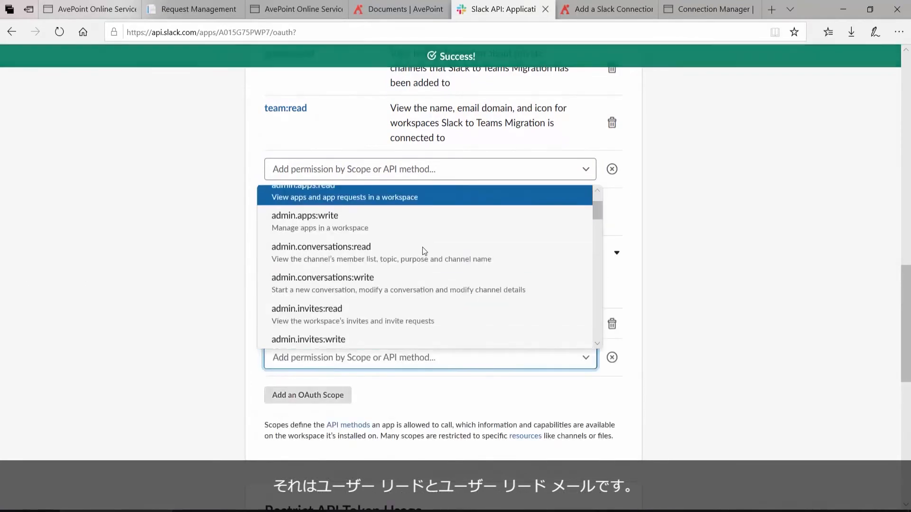
{"action": "left_click_drag", "start_coordinate": [596, 230], "coordinate": [486, 316]}
{"action": "left_click", "coordinate": [337, 304]}
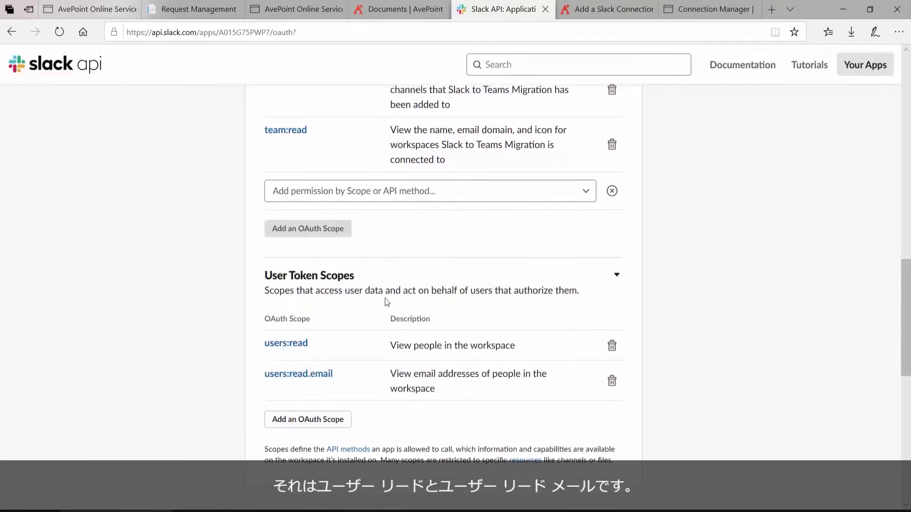
In the app's distribution settings, confirm that hard-coded information has been reviewed and removed, and activate public distribution.
{"action": "scroll", "coordinate": [233, 314], "scroll_direction": "up", "scroll_amount": 15}
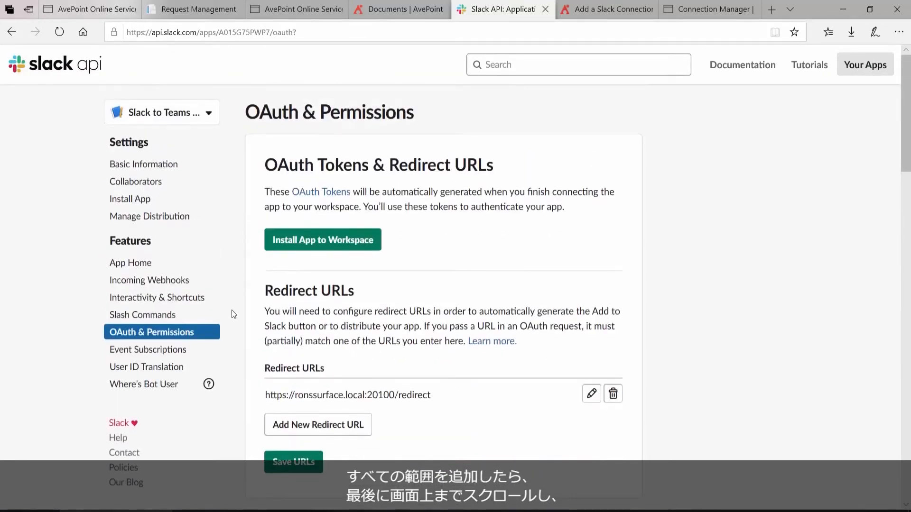
{"action": "left_click", "coordinate": [174, 223]}
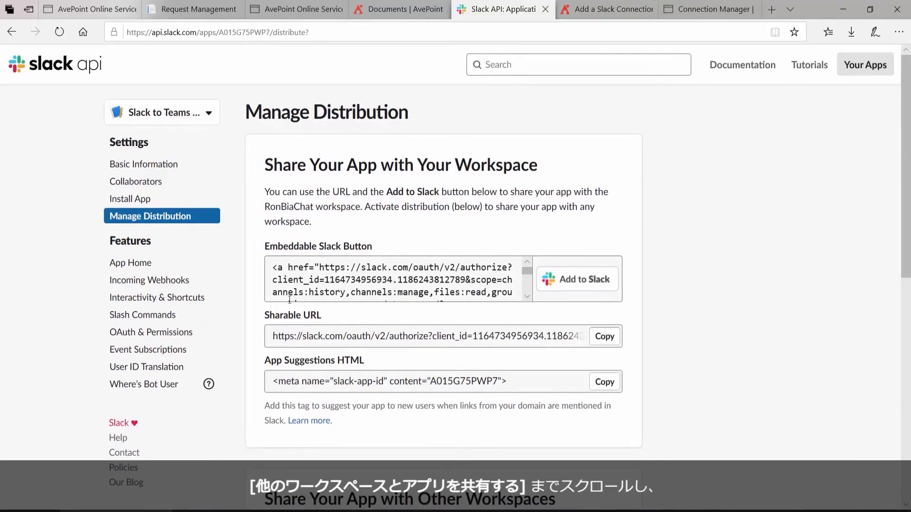
{"action": "scroll", "coordinate": [251, 309], "scroll_direction": "down", "scroll_amount": 7}
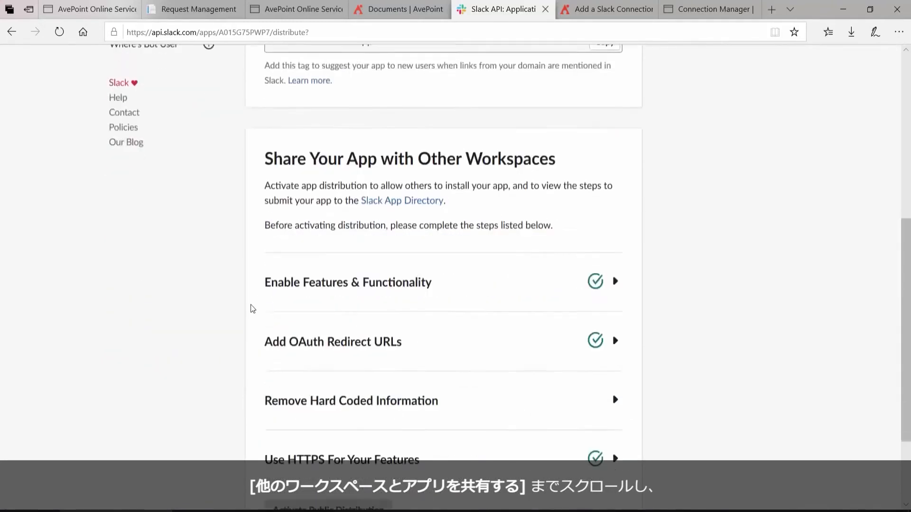
{"action": "scroll", "coordinate": [250, 308], "scroll_direction": "down", "scroll_amount": 1}
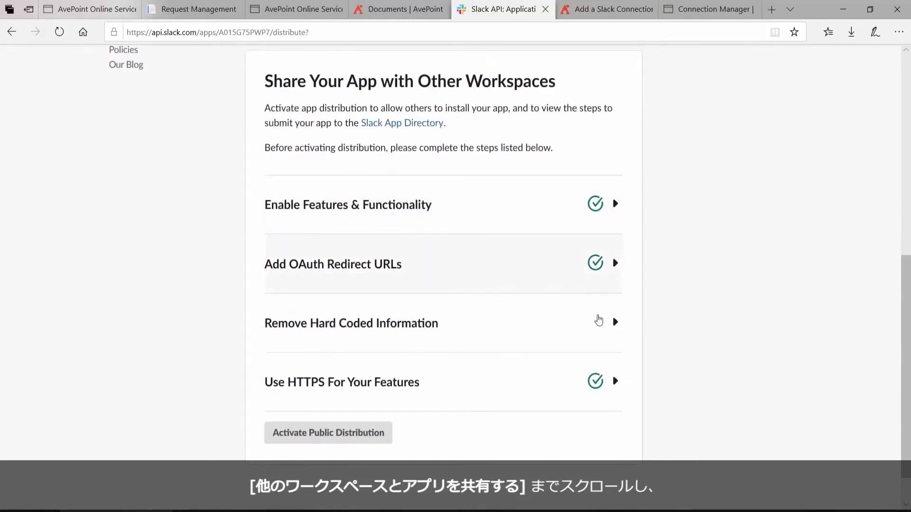
{"action": "left_click", "coordinate": [615, 323]}
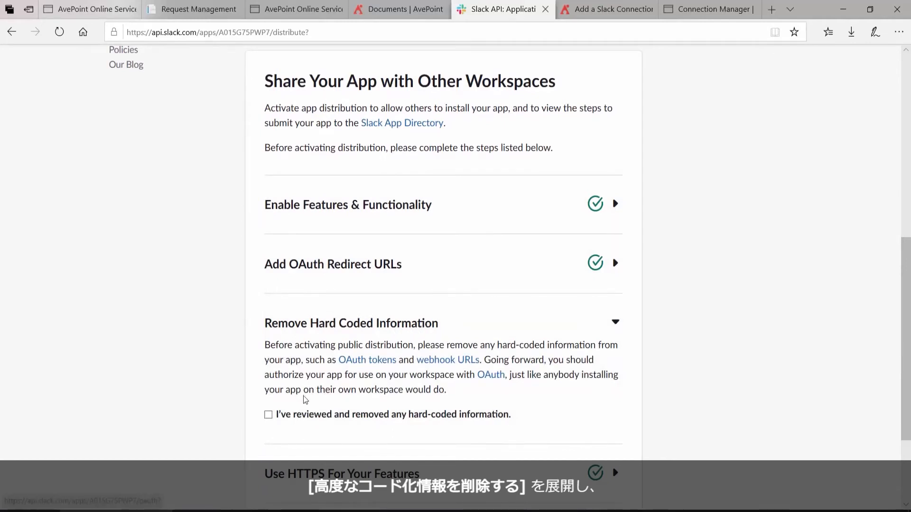
{"action": "left_click", "coordinate": [268, 416]}
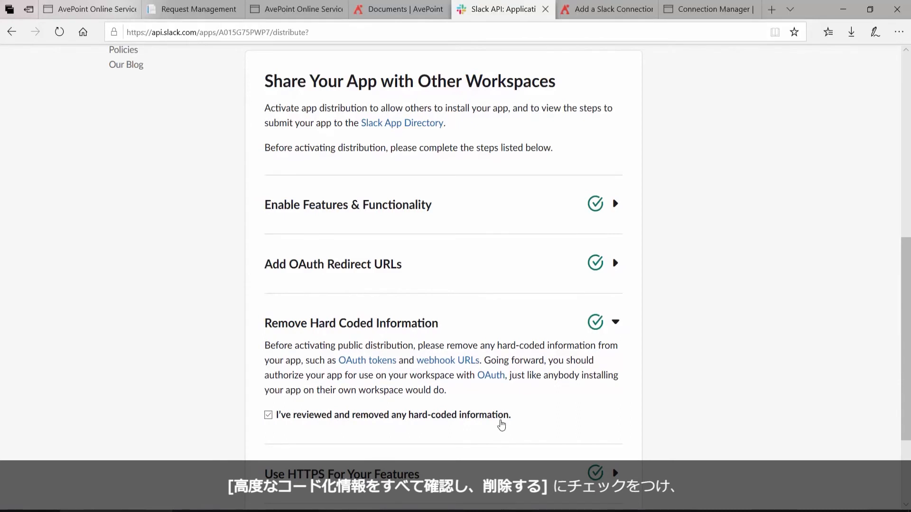
{"action": "scroll", "coordinate": [502, 424], "scroll_direction": "down", "scroll_amount": 3}
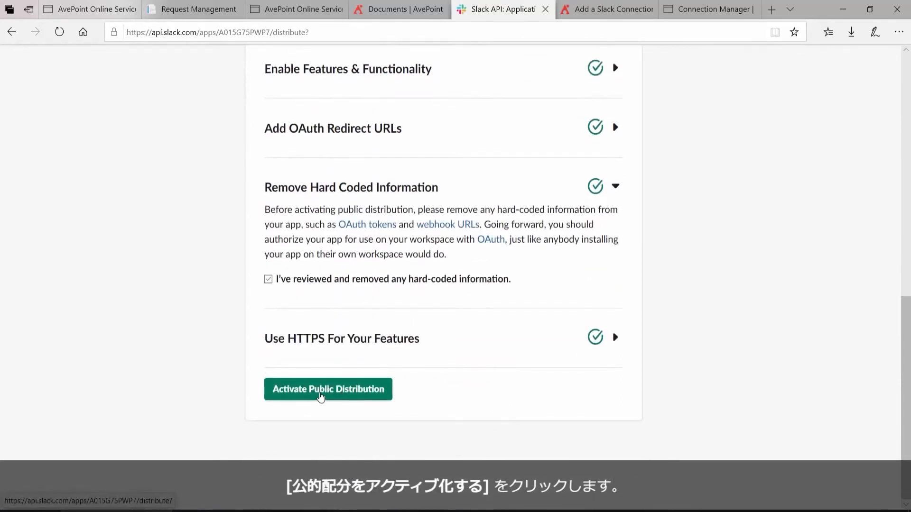
{"action": "left_click", "coordinate": [321, 397]}
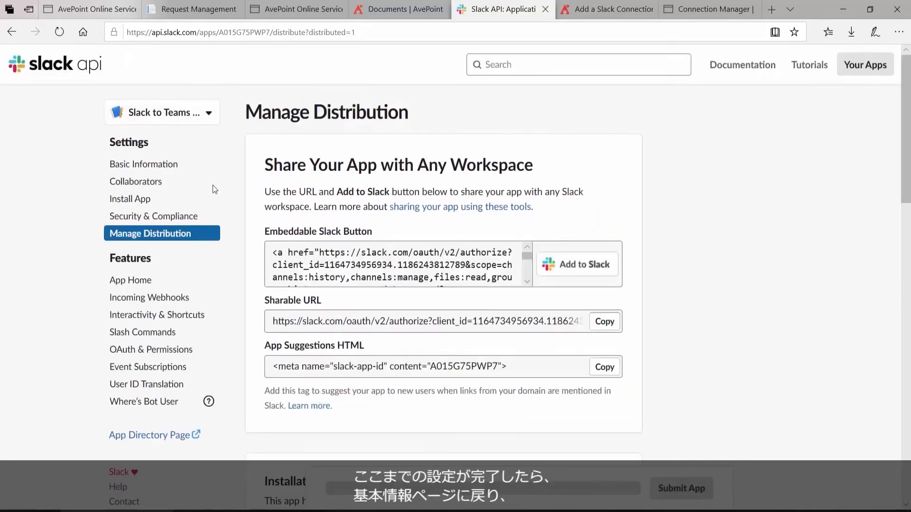
Copy the Client ID from the app credentials in the Slack app's Basic Information.
{"action": "left_click", "coordinate": [164, 168]}
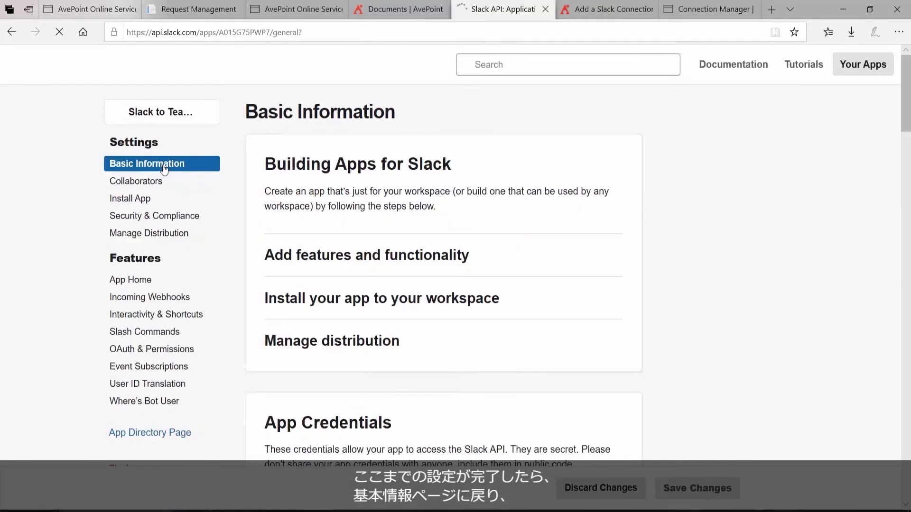
{"action": "scroll", "coordinate": [254, 222], "scroll_direction": "down", "scroll_amount": 2}
{"action": "scroll", "coordinate": [254, 222], "scroll_direction": "down", "scroll_amount": 5}
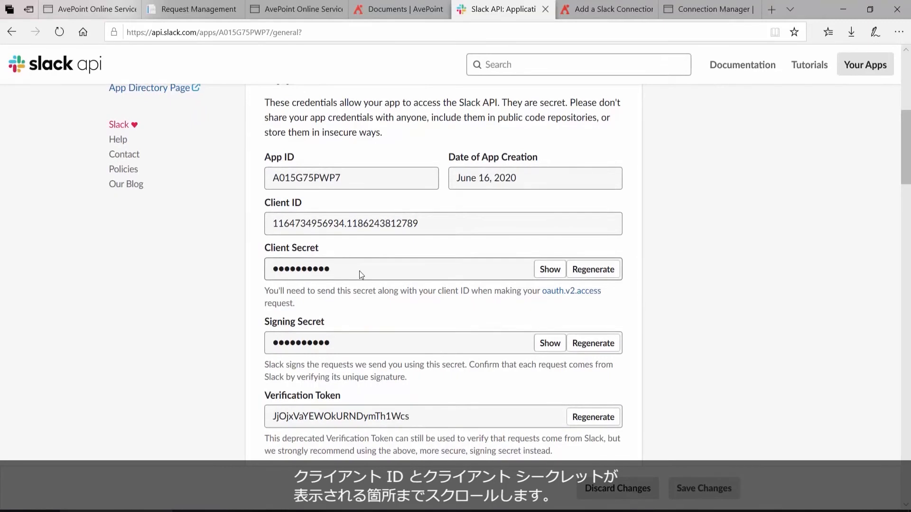
{"action": "triple_click", "coordinate": [358, 224]}
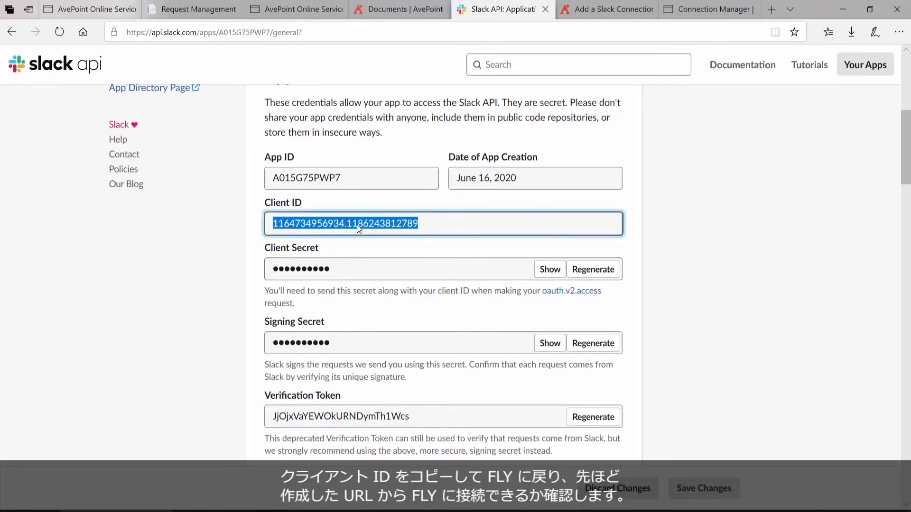
{"action": "right_click", "coordinate": [358, 227]}
{"action": "left_click", "coordinate": [372, 241]}
Switch to FLY and check that it is opened through the same local host and port as the redirect URL.
{"action": "left_click", "coordinate": [684, 14]}
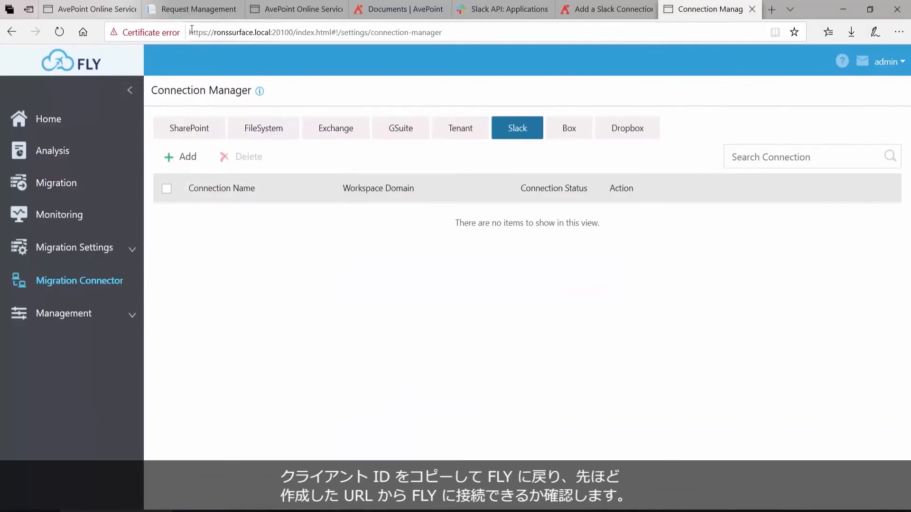
{"action": "left_click", "coordinate": [247, 34]}
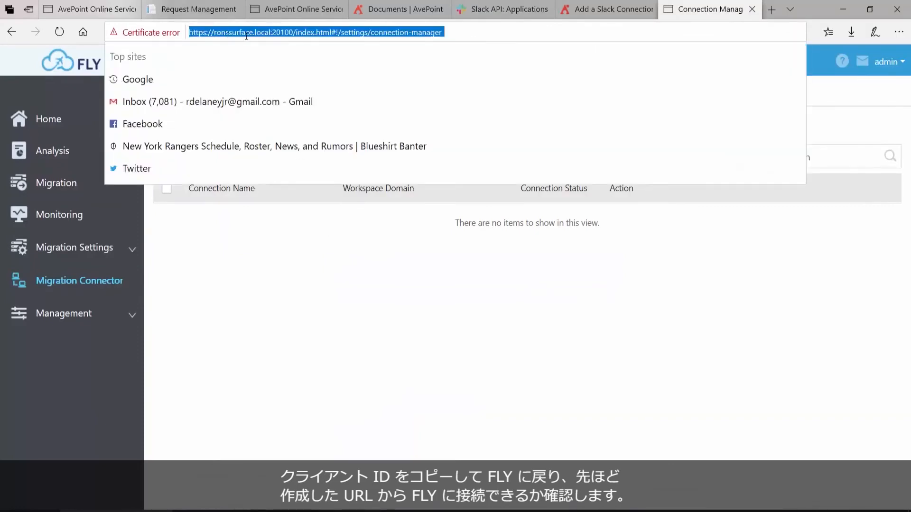
{"action": "left_click", "coordinate": [276, 32]}
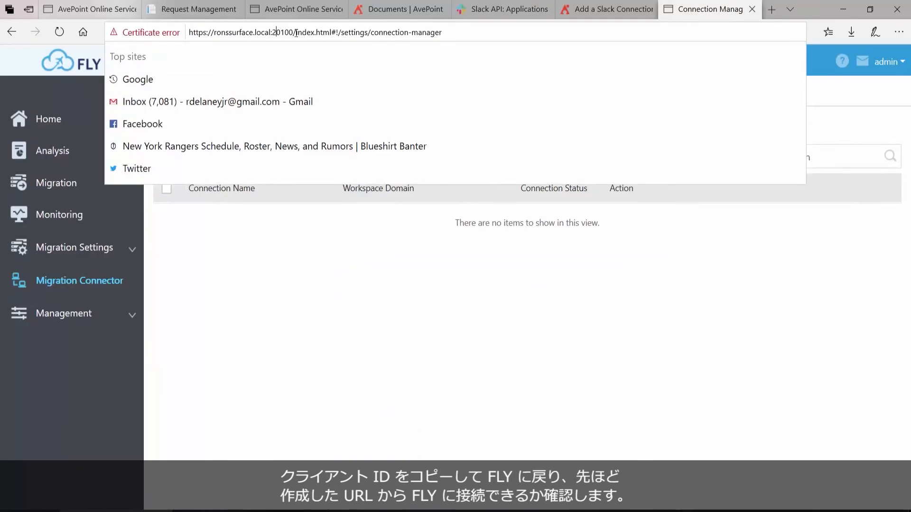
{"action": "left_click_drag", "start_coordinate": [295, 33], "coordinate": [188, 34]}
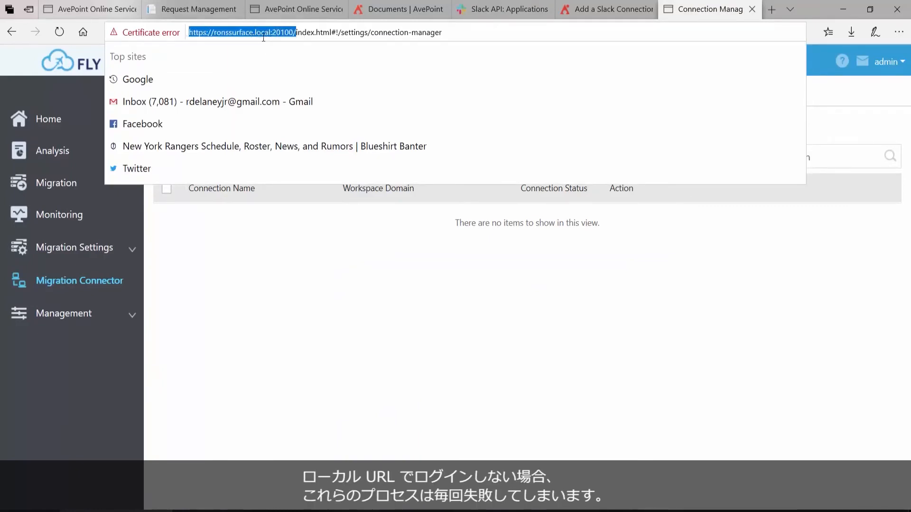
{"action": "left_click", "coordinate": [296, 271]}
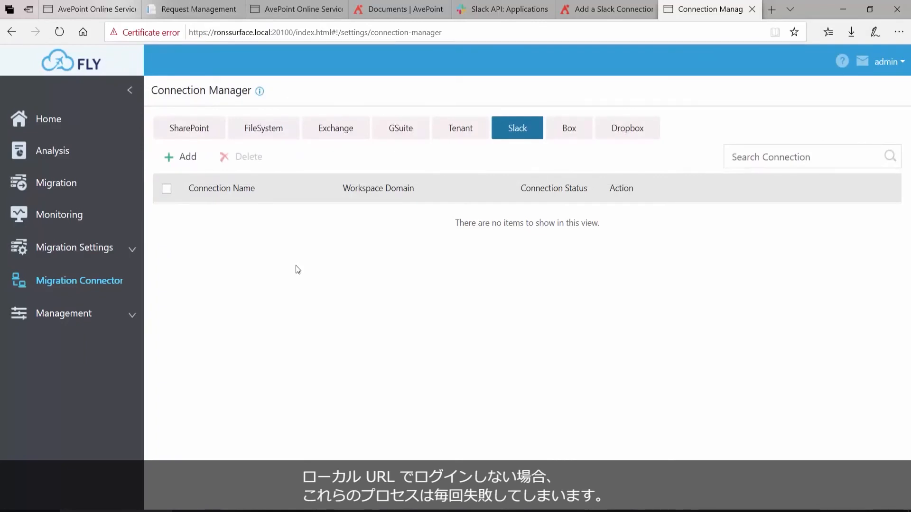
Start a new Slack connection in FLY named "My Slack Connection" and paste the copied Client ID.
{"action": "left_click", "coordinate": [189, 158]}
{"action": "left_click", "coordinate": [623, 192]}
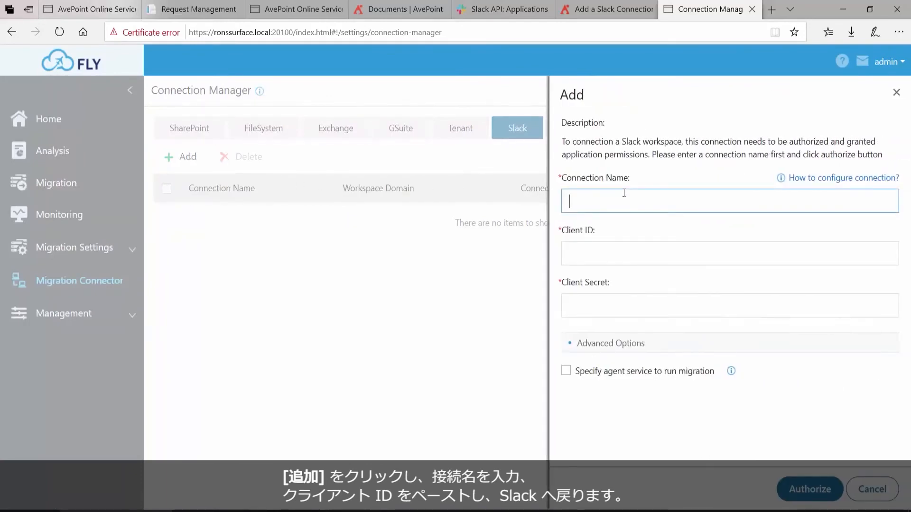
{"action": "type", "text": "My Slack Connection"}
{"action": "left_click", "coordinate": [631, 254]}
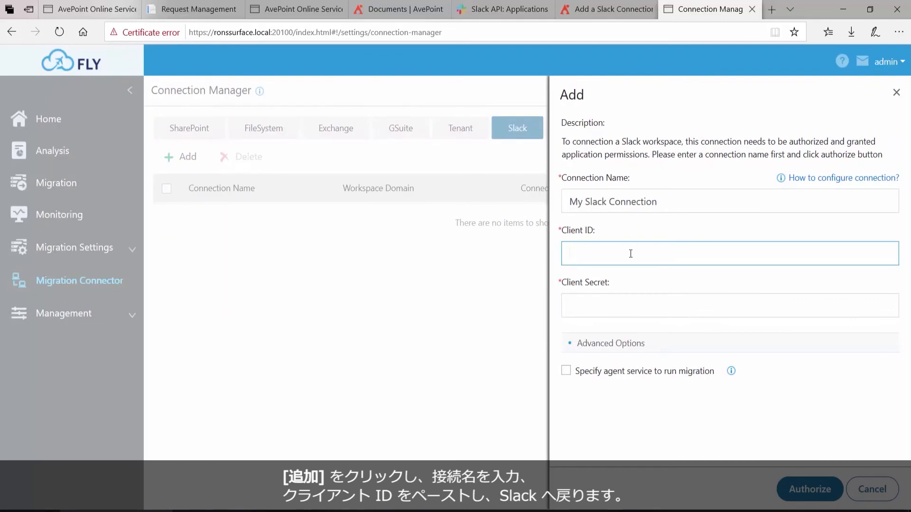
{"action": "key", "text": "ctrl+v"}
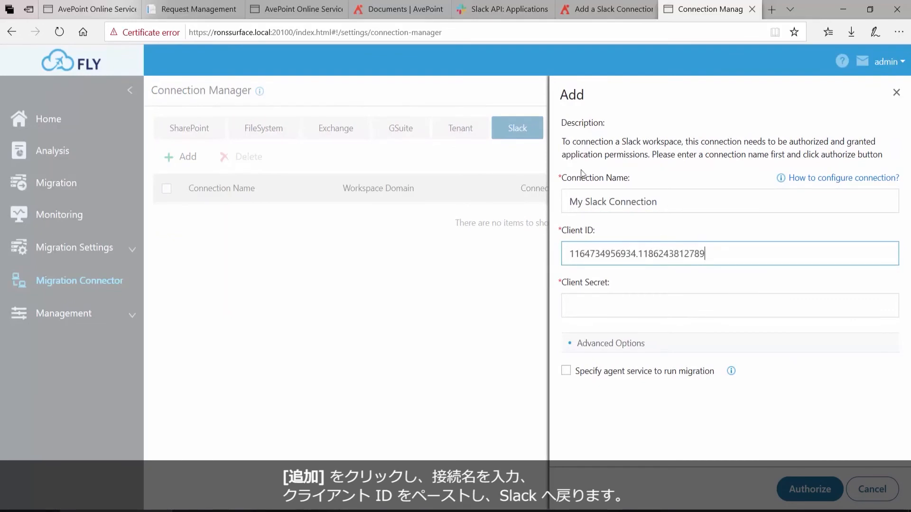
Reveal and copy the Client Secret in the Slack app's credentials and paste it into FLY's new connection.
{"action": "left_click", "coordinate": [500, 12]}
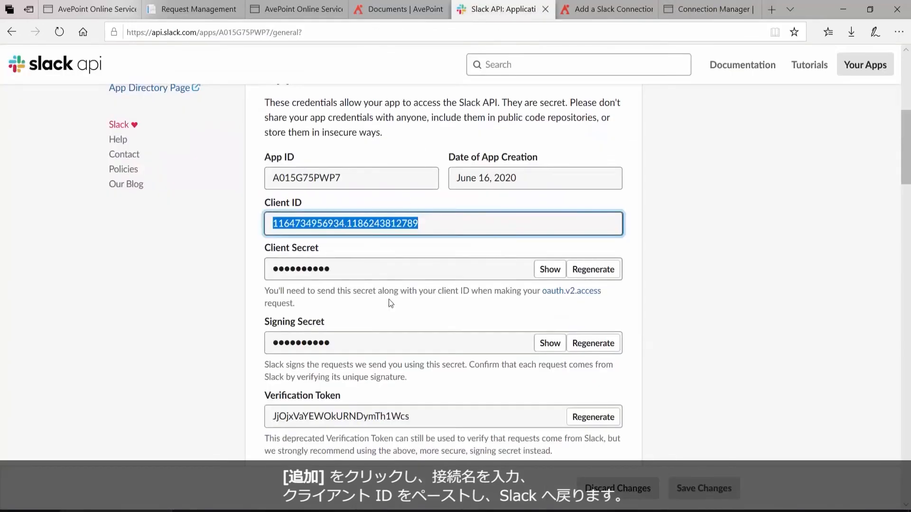
{"action": "left_click", "coordinate": [550, 270]}
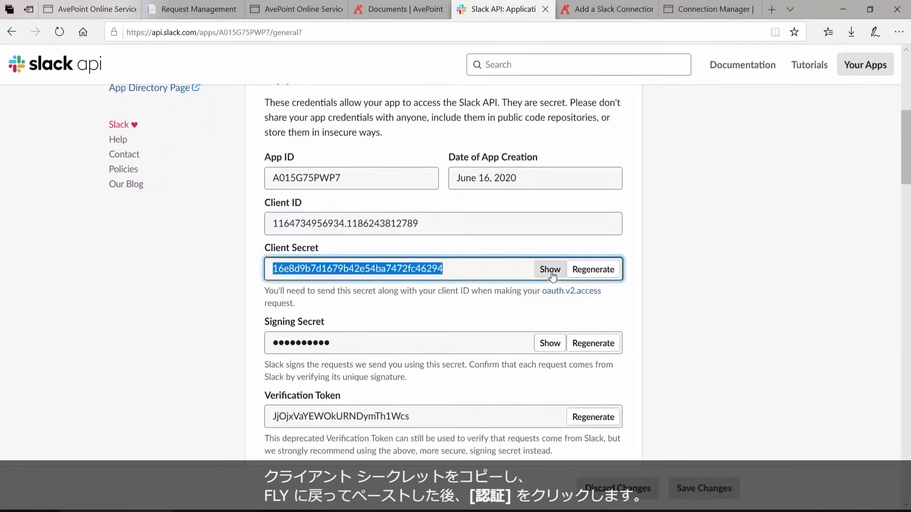
{"action": "left_click", "coordinate": [708, 10]}
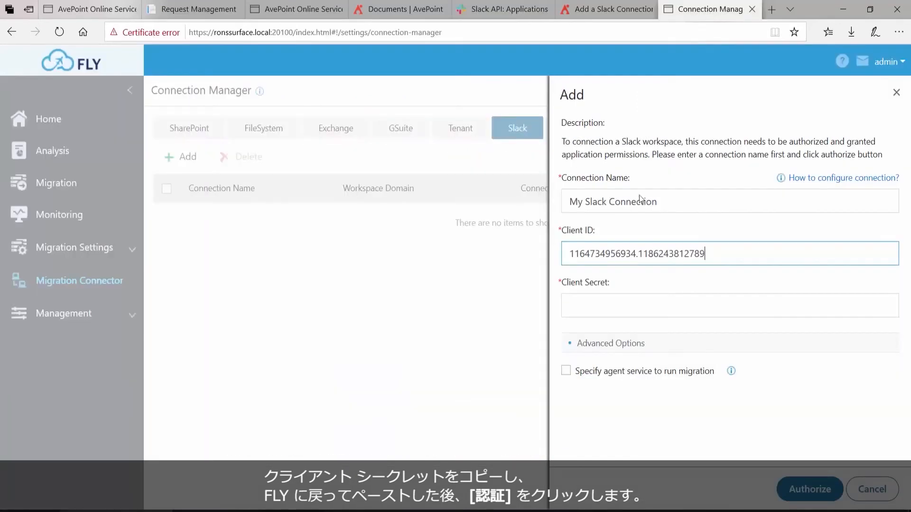
{"action": "left_click", "coordinate": [630, 303]}
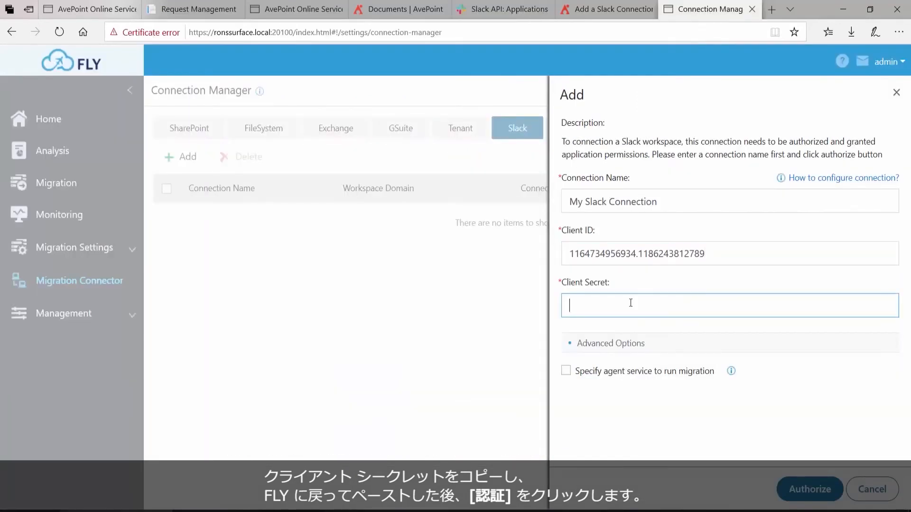
{"action": "key", "text": "ctrl+v"}
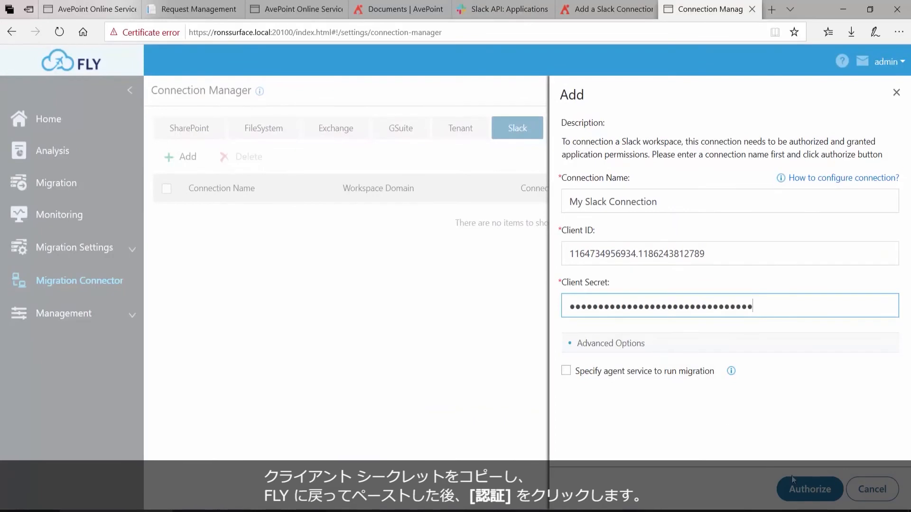
Authorize the new Slack connection and allow the Slack to Teams Migration app to access the workspace.
{"action": "left_click", "coordinate": [804, 490]}
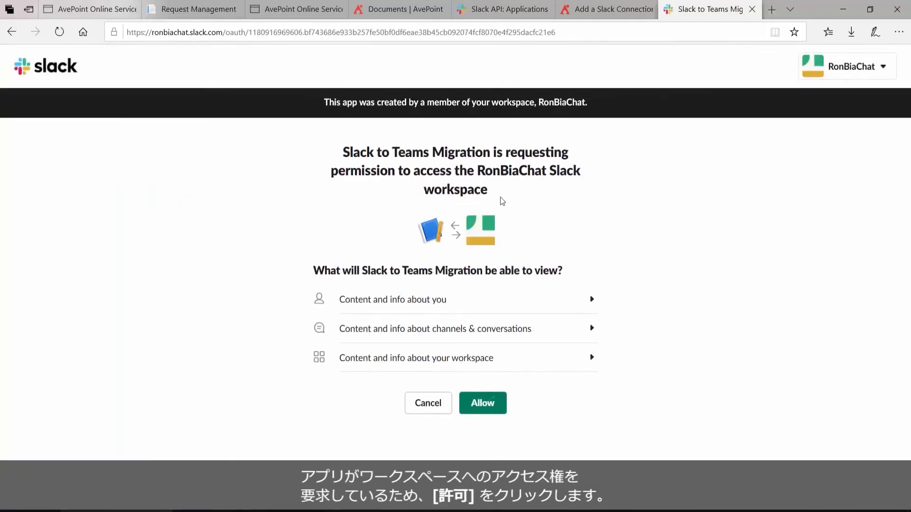
{"action": "left_click", "coordinate": [485, 404]}
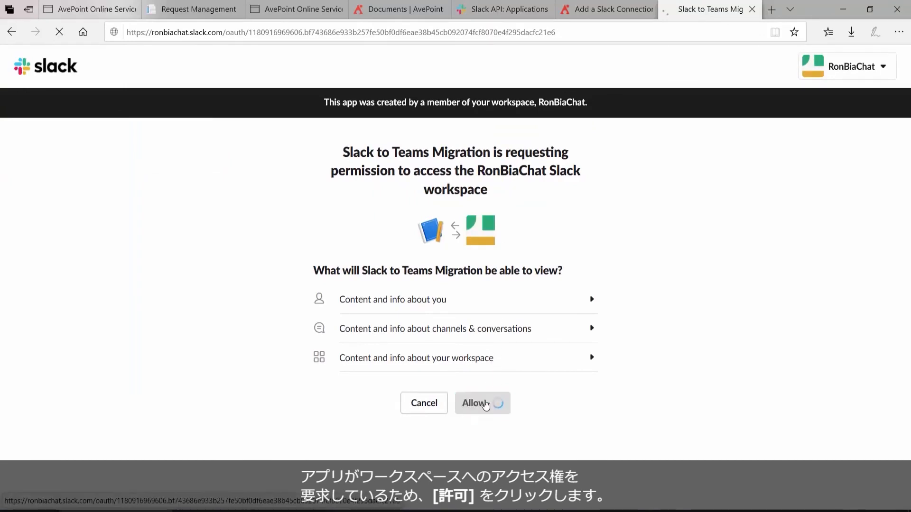